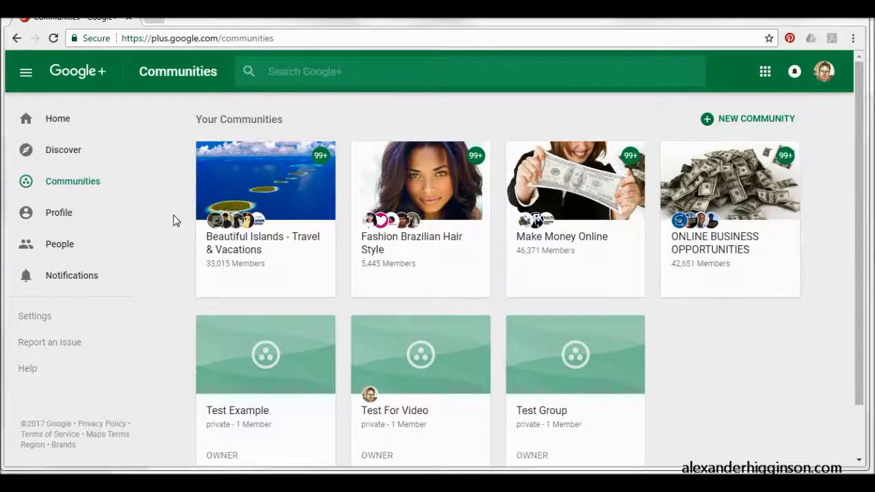
Step: Select the browser address bar to enter a plus.google.com address
left_click(257, 38)
type("plus")
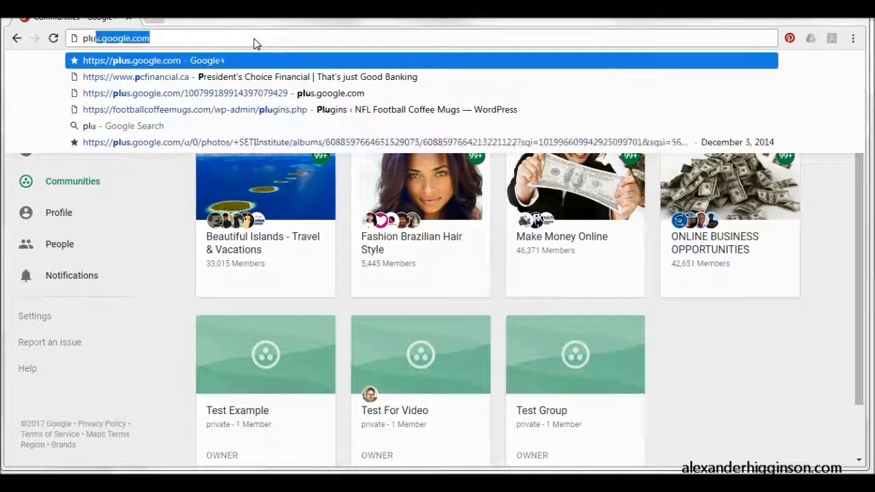
type(".goo")
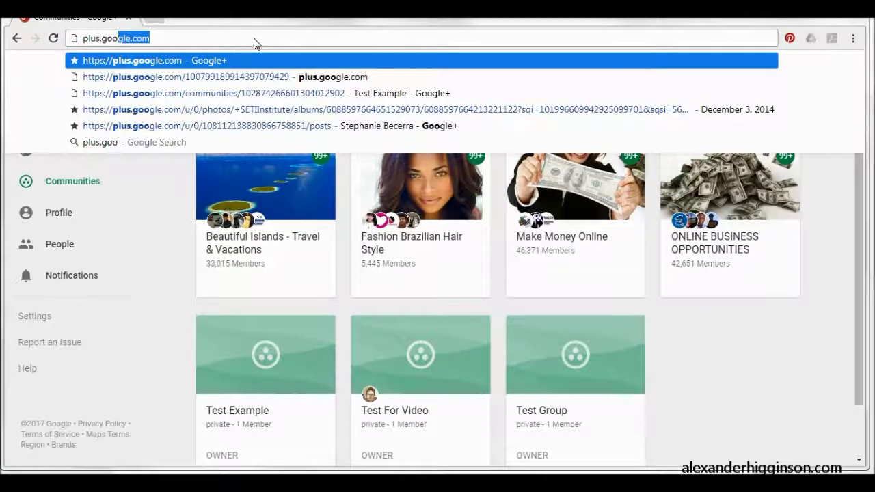
key("Right")
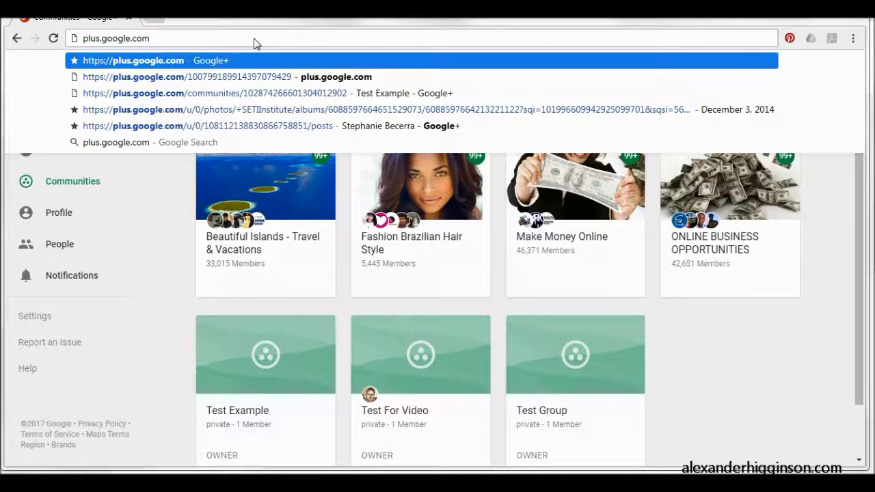
key("Return")
left_click(76, 184)
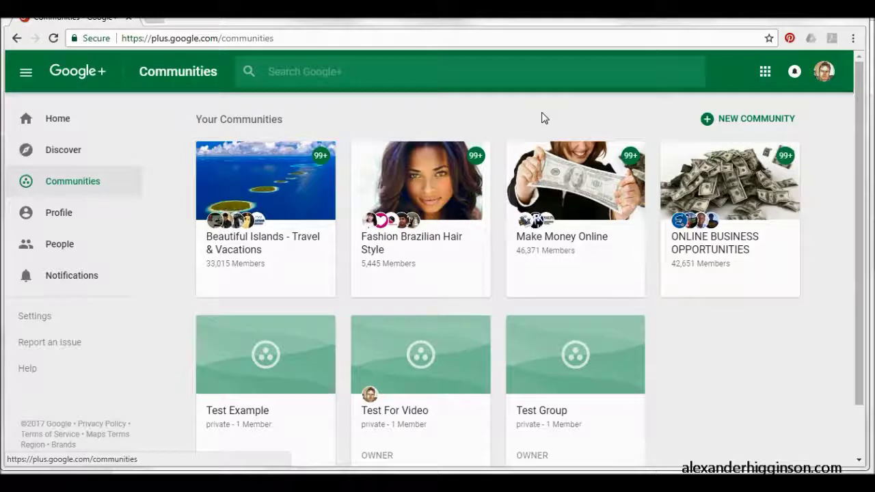
Step: Create a new community named 'Test Private Video' with Private visibility
left_click(708, 120)
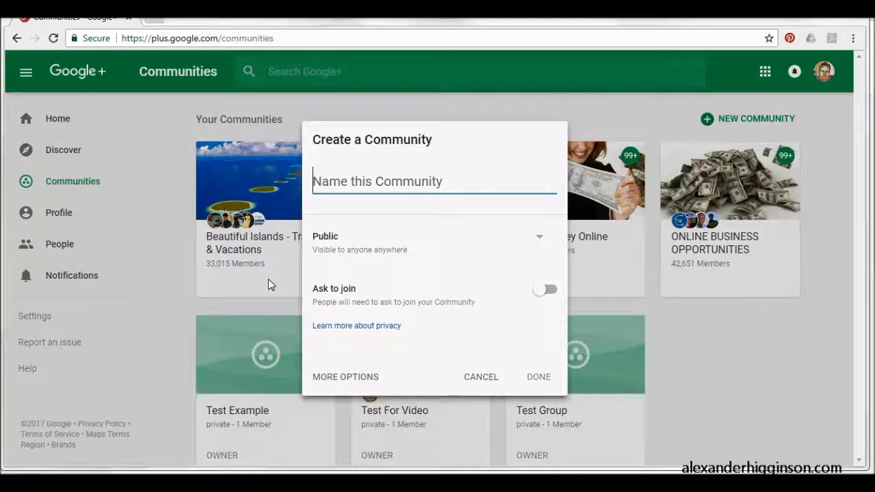
type("Test ")
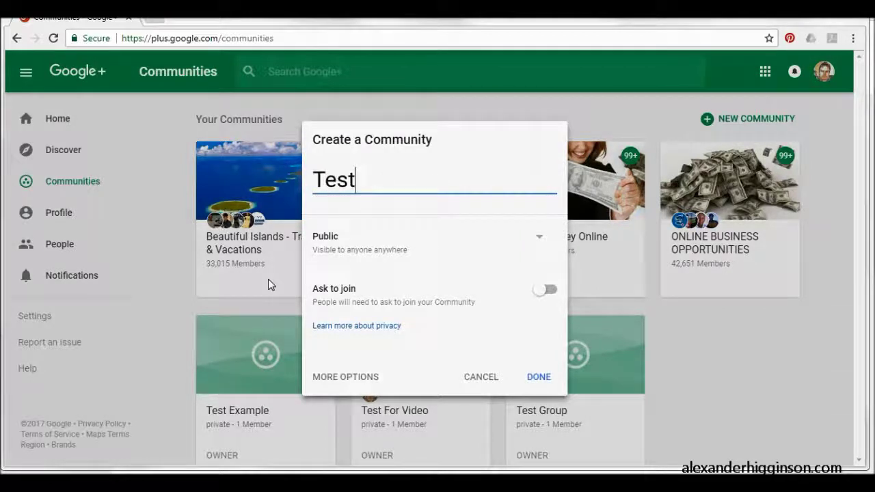
type("Private ")
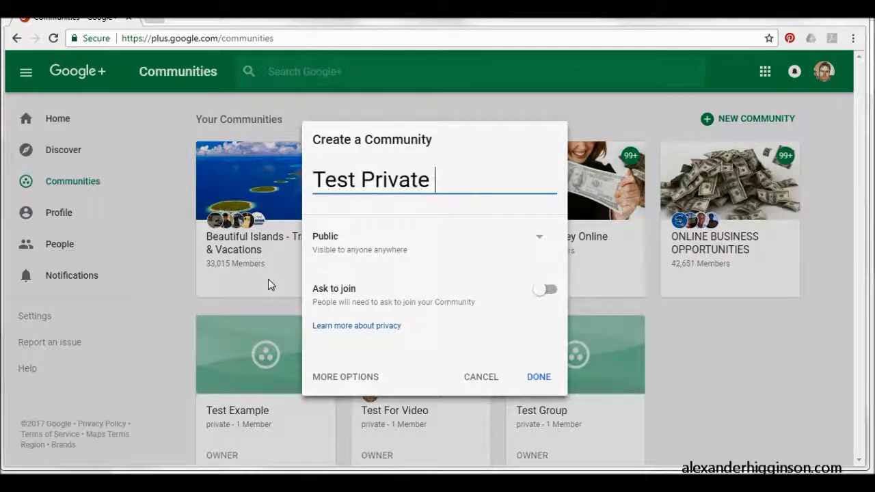
type("Vid")
type("eo")
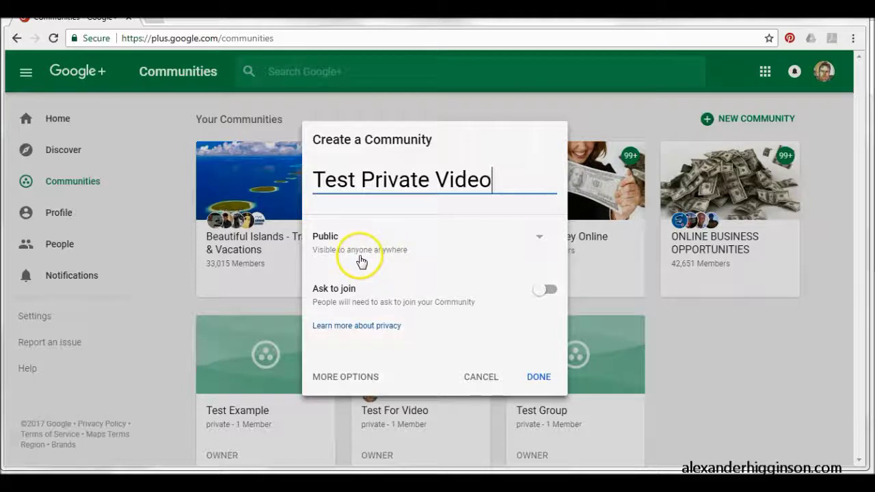
left_click(541, 242)
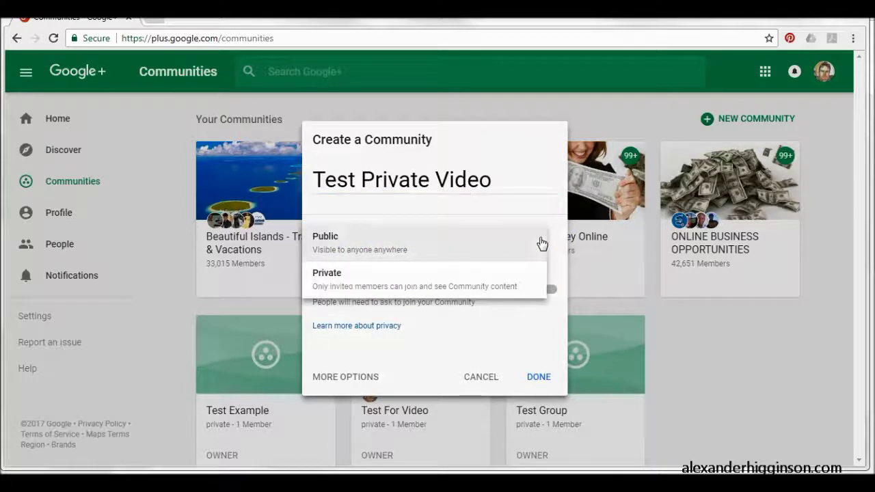
left_click(322, 289)
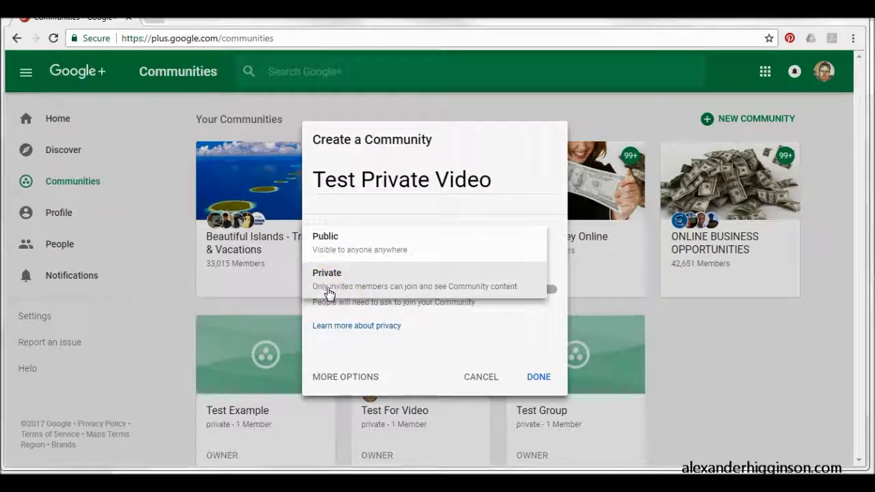
mouse_move(329, 292)
left_mouse_down()
mouse_move(473, 285)
mouse_move(363, 285)
left_mouse_up()
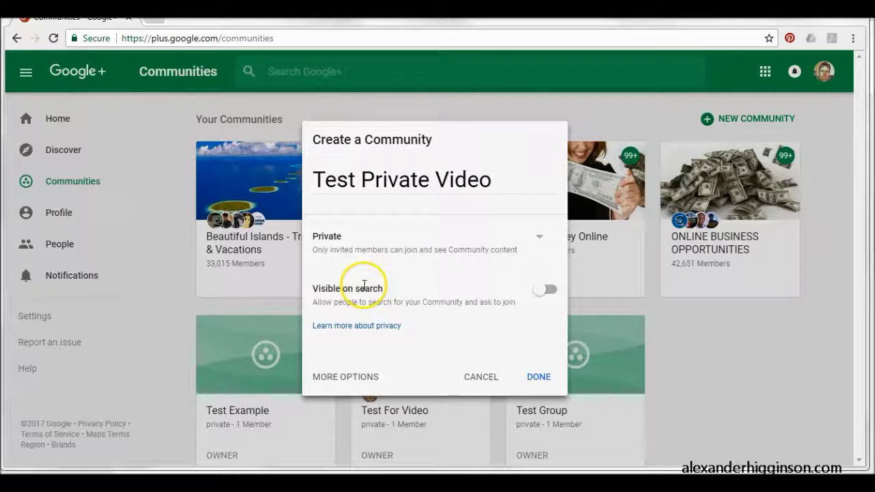
left_click(538, 385)
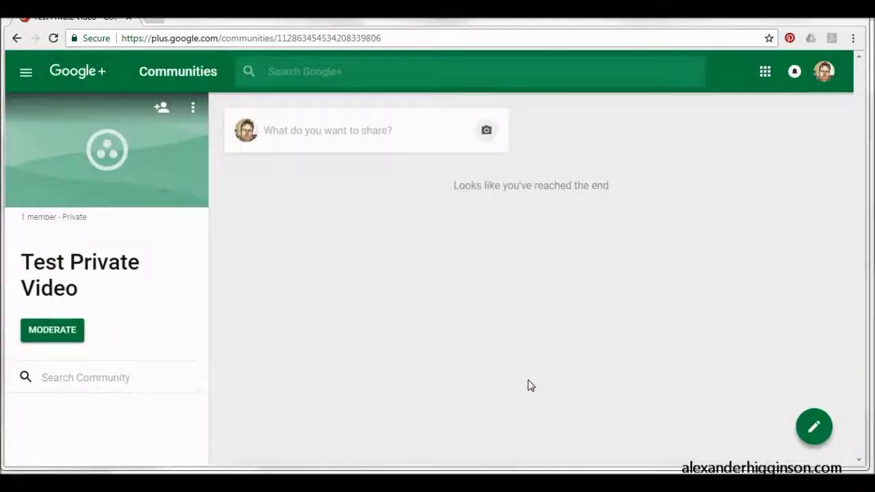
Step: Show the invite options from the Test Private Video community banner
left_click(522, 389)
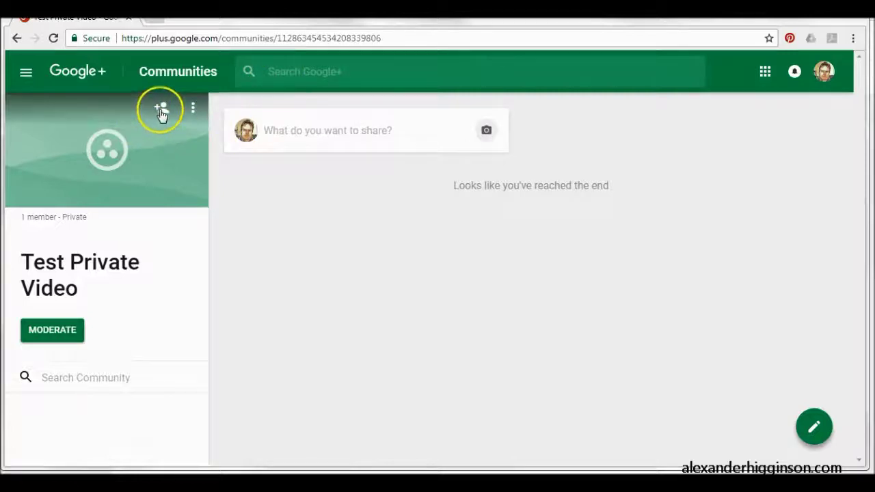
left_click(162, 111)
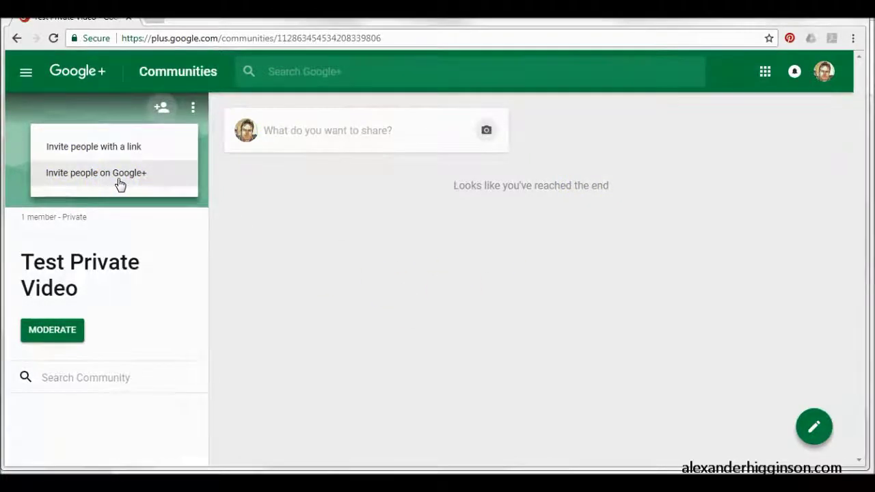
Step: Allow invites by link for the community and copy the invite link
left_click(87, 152)
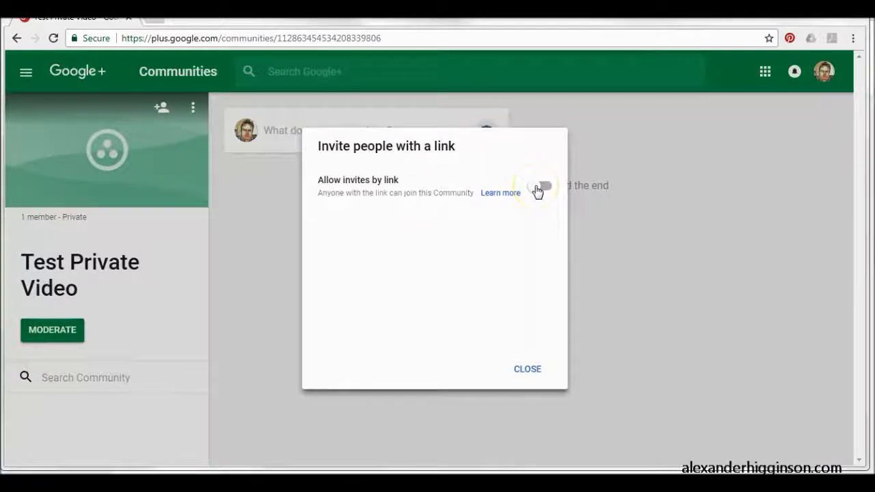
left_click(540, 187)
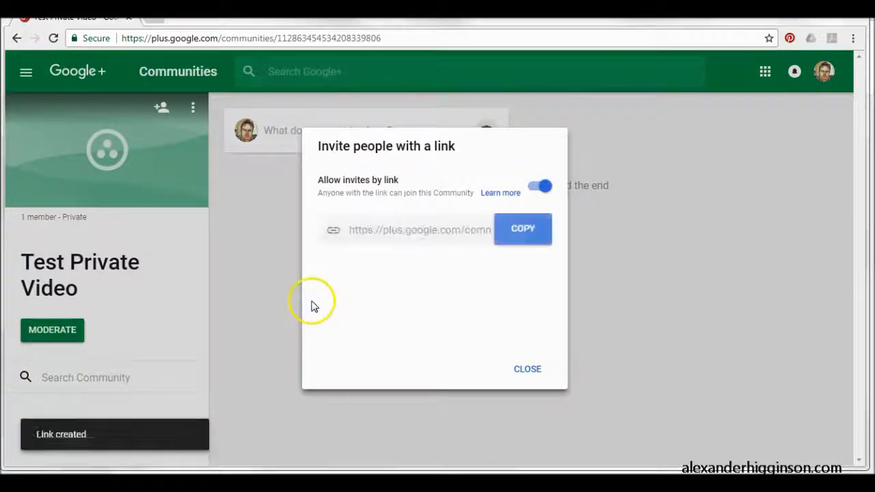
left_click(410, 230)
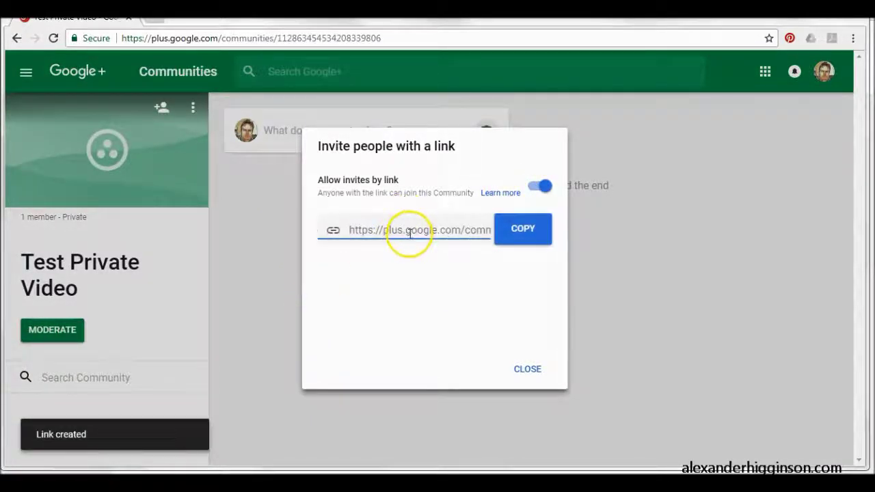
left_click(519, 230)
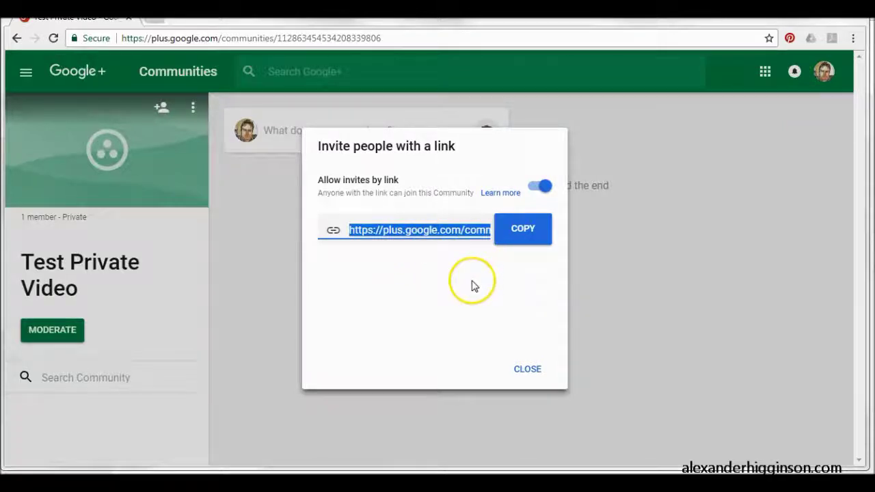
left_click(549, 385)
left_click(530, 373)
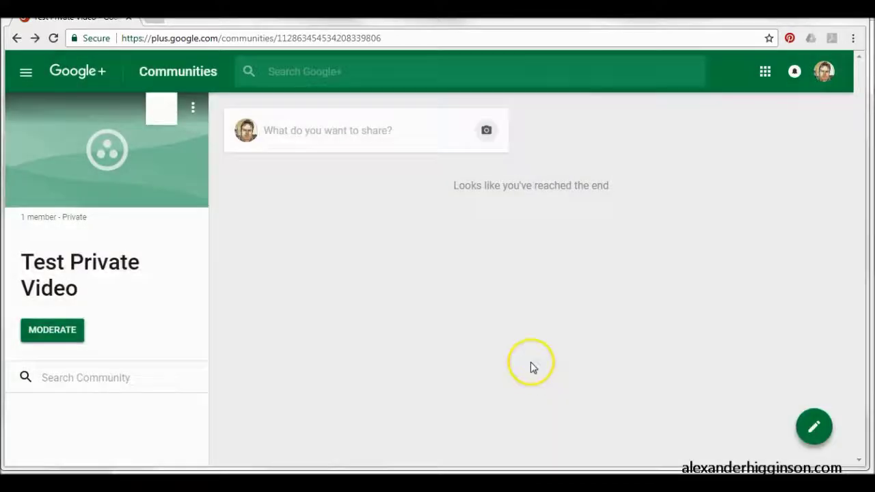
left_click(162, 107)
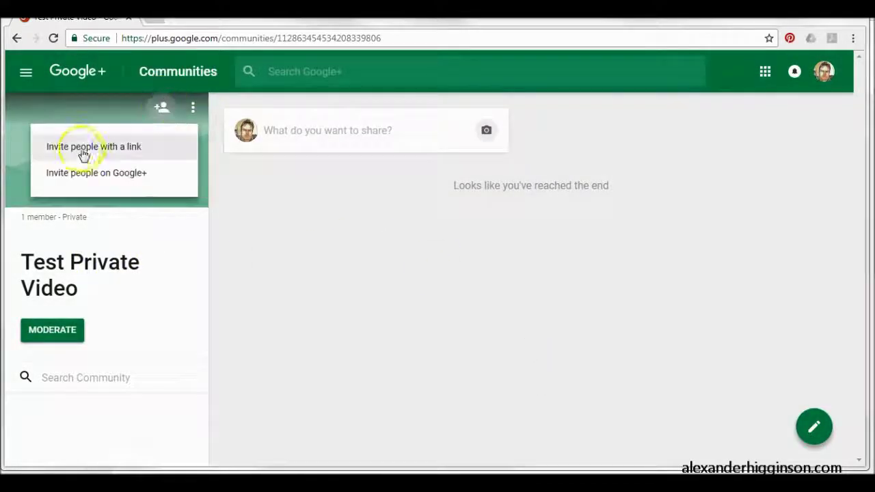
Step: Search for and select the invitee by name, then write a short greeting
left_click(103, 179)
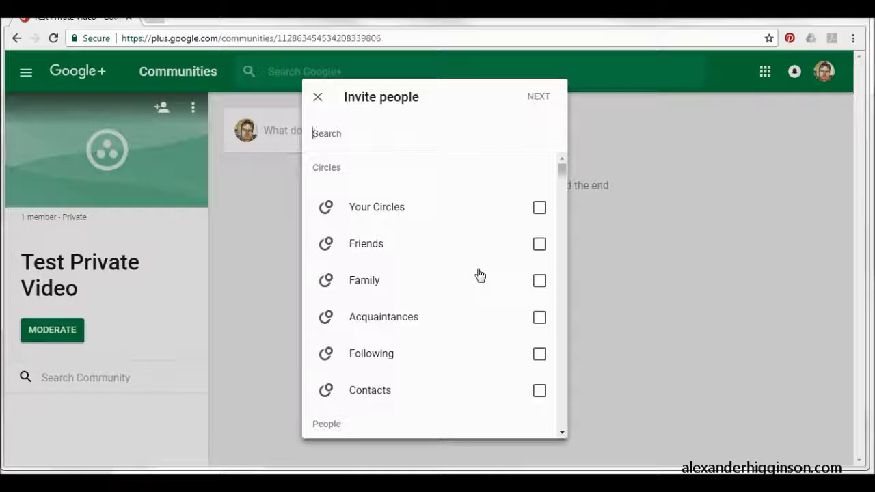
type("ale")
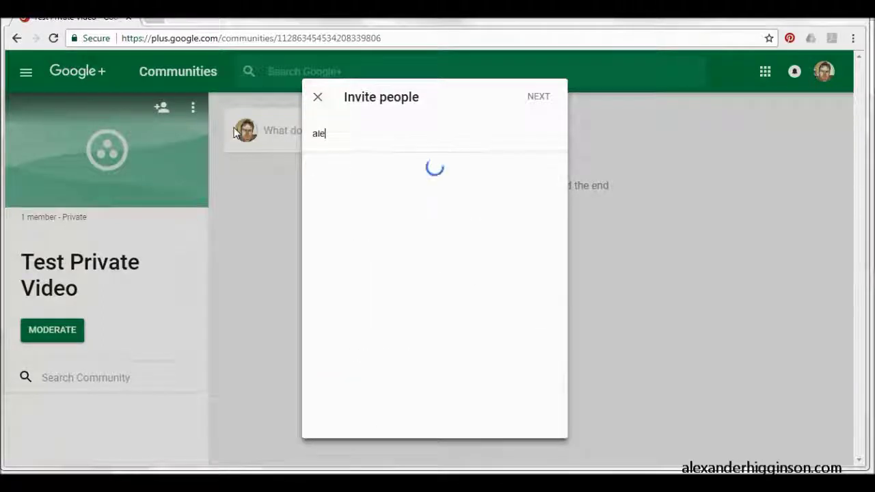
type("xander")
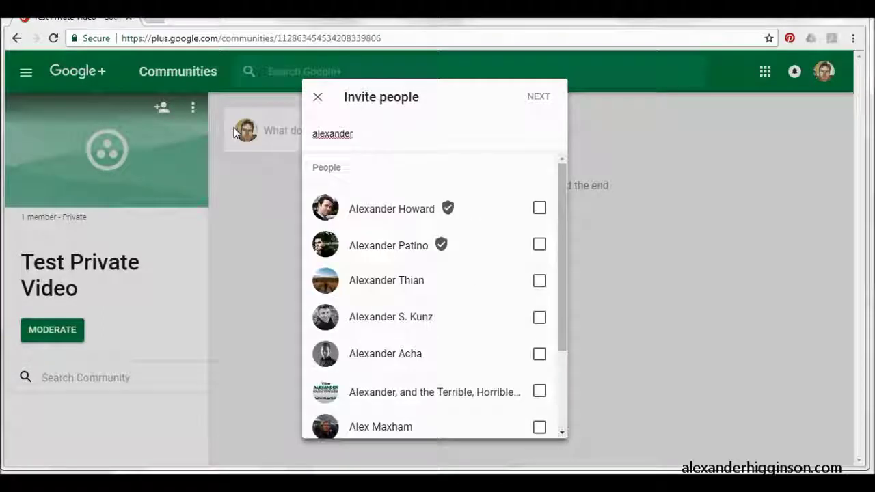
type(" p.")
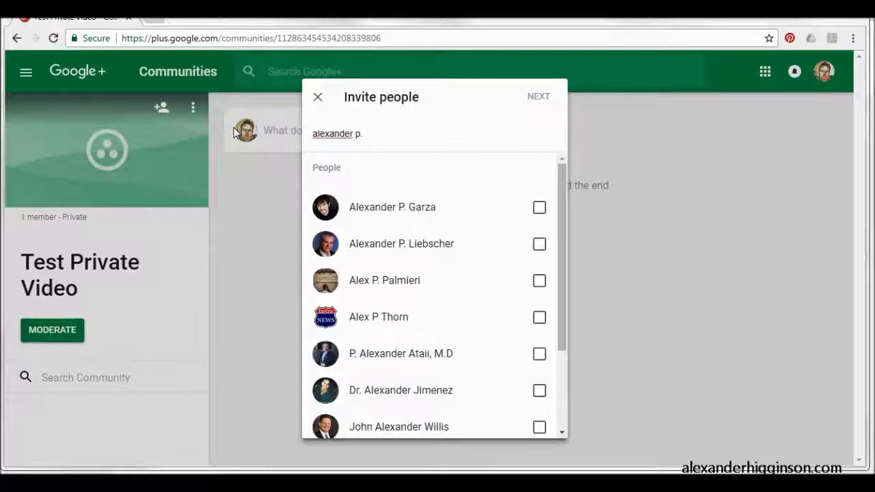
type(" h")
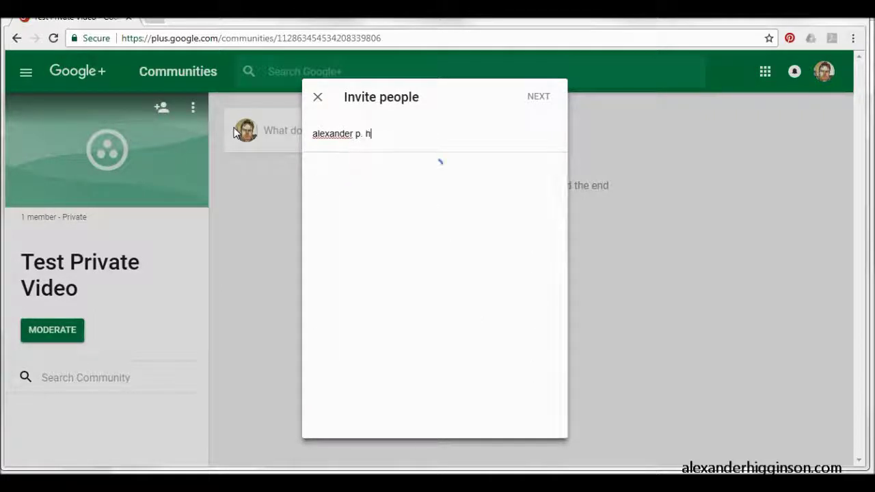
type("igg")
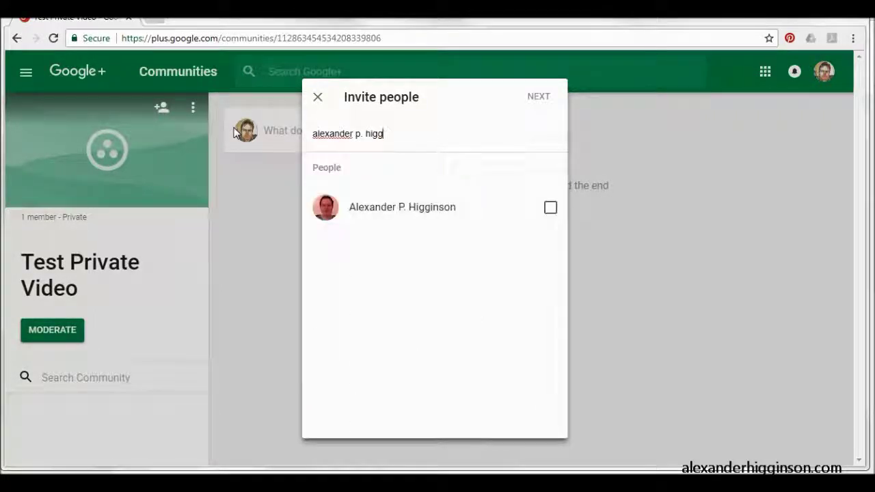
key("Return")
type("Hi ther")
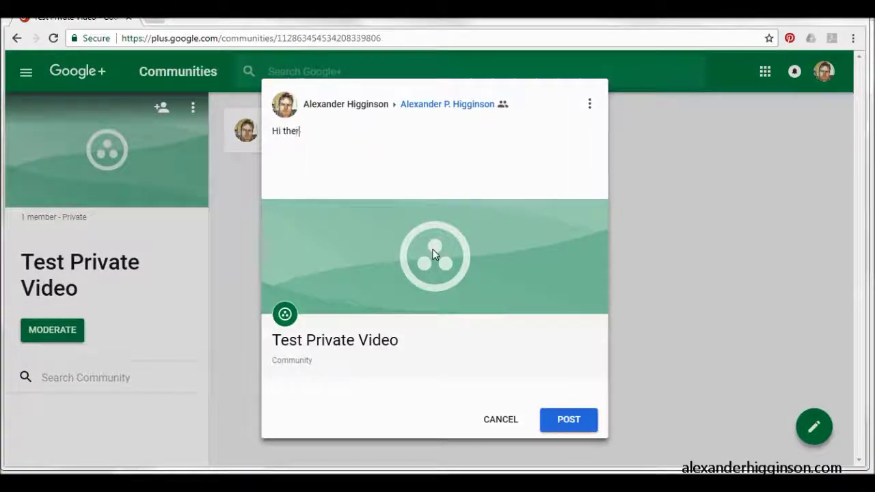
type(" Alex - h")
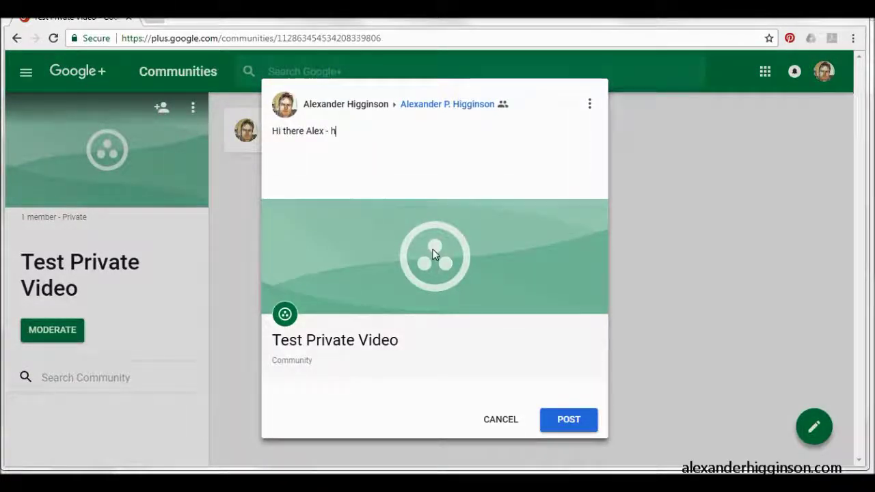
type("u")
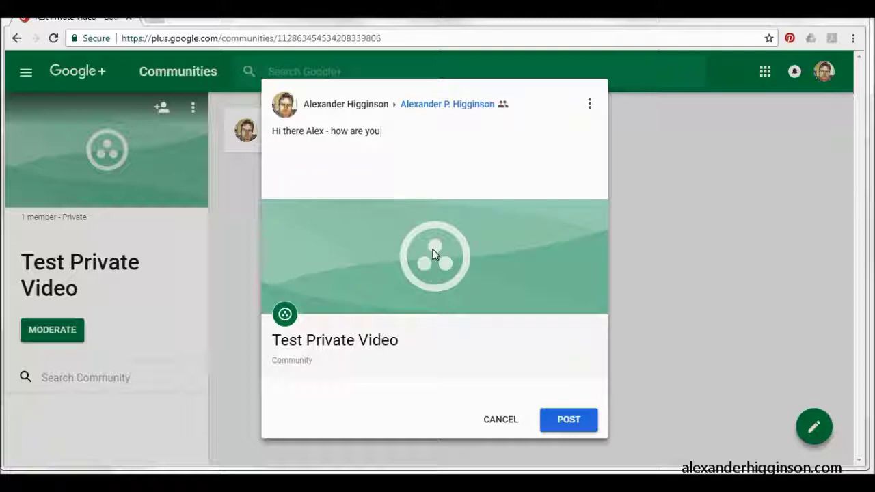
Step: Post the community invitation and view the received invite email in Gmail
left_click(568, 419)
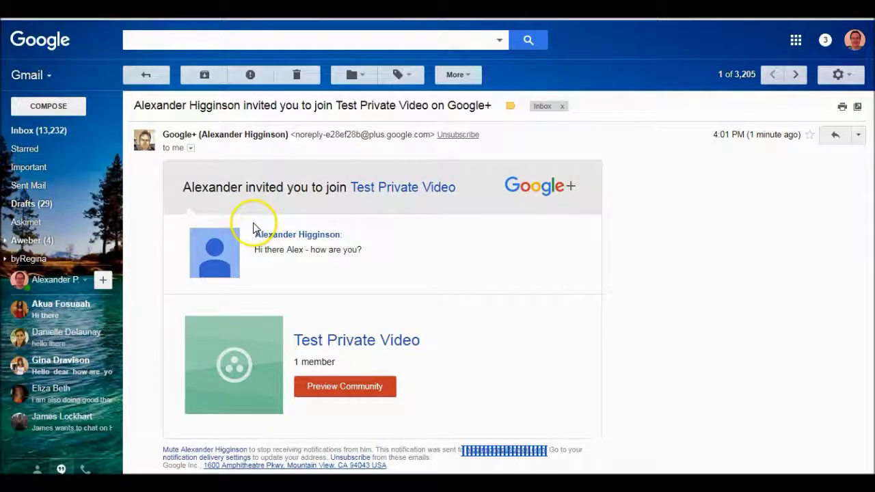
left_click(679, 263)
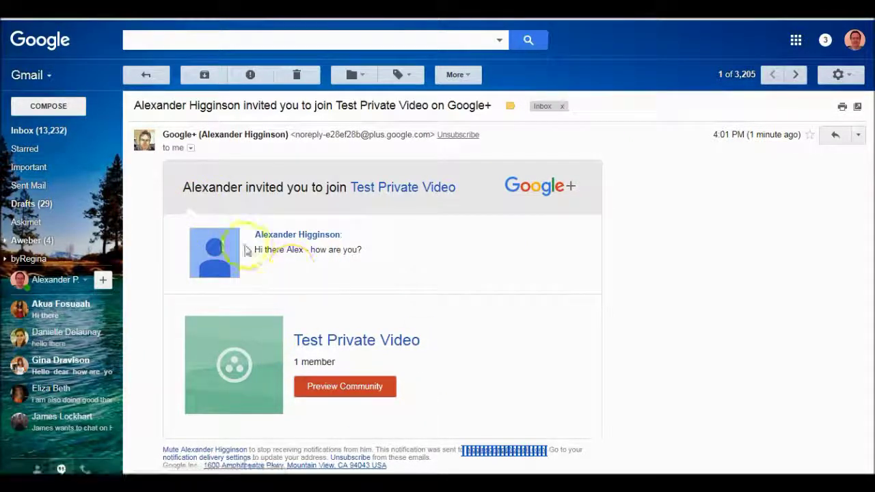
left_click_drag(254, 250, 352, 253)
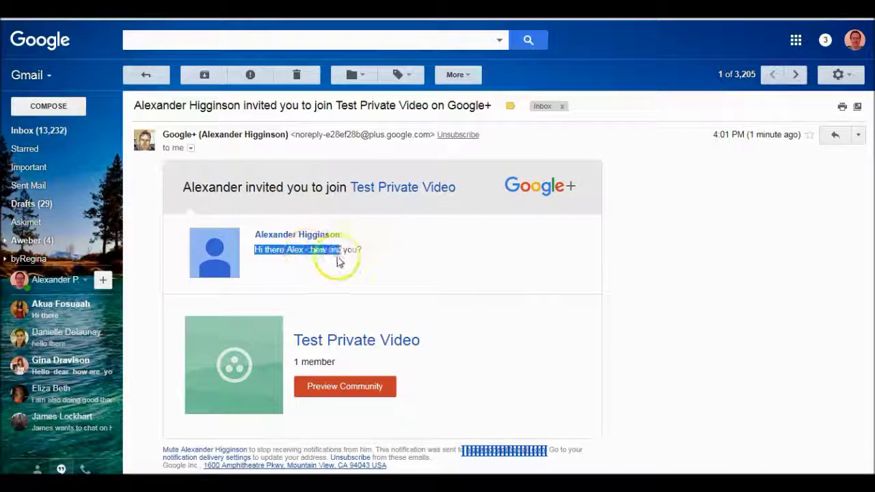
left_click(378, 254)
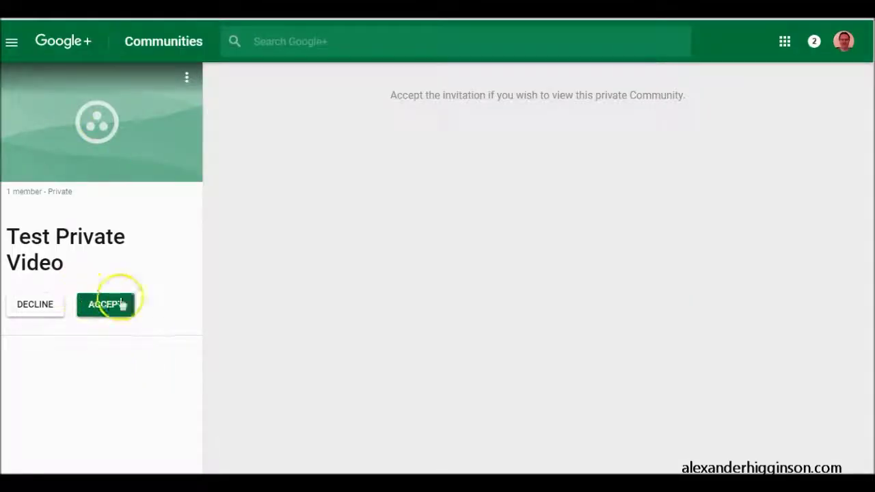
Step: Accept the invitation and view the community's two members
left_click(115, 311)
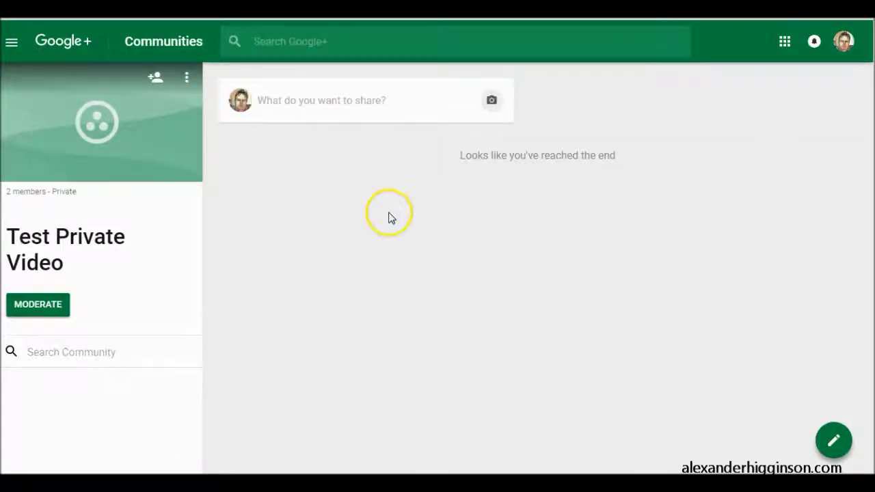
left_click(37, 198)
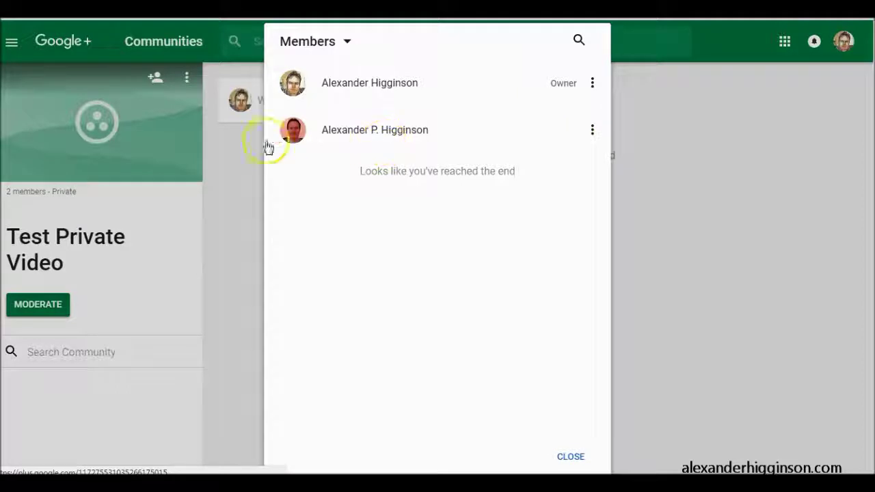
left_click(218, 289)
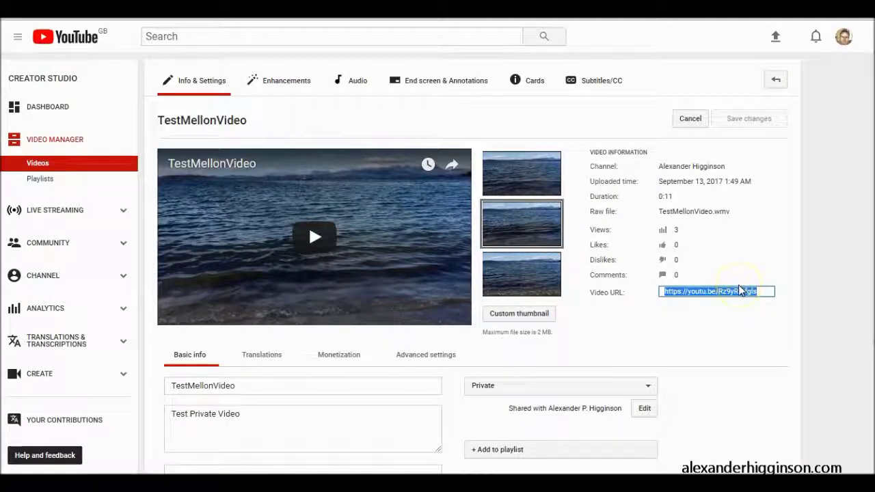
Step: Deselect the copied TestMellonVideo URL in YouTube Studio
left_click(761, 263)
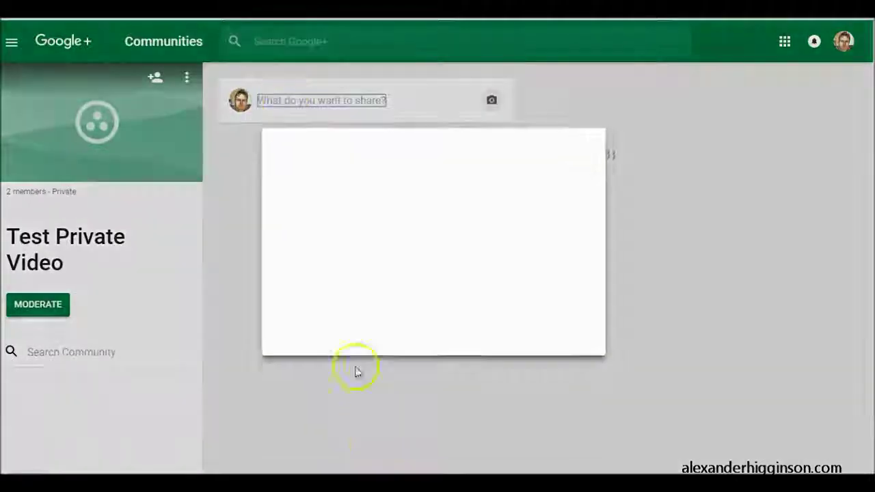
Step: Paste the private video link into a community post and publish it
key("ctrl+v")
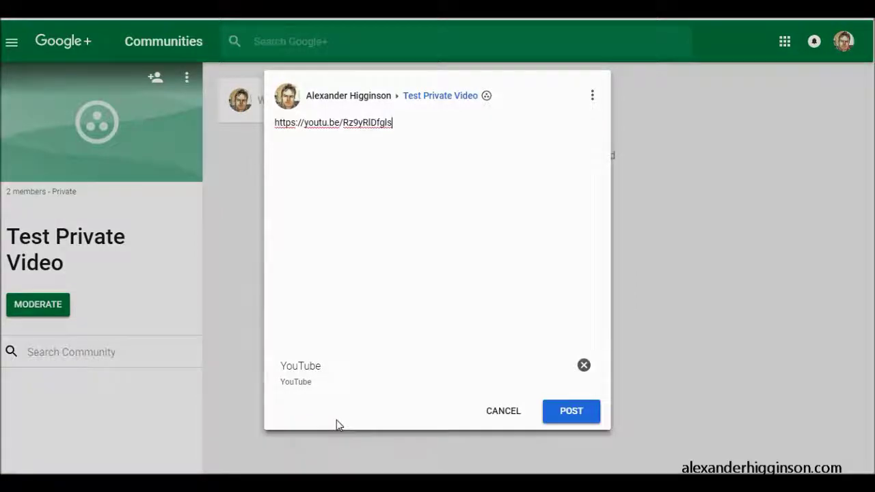
left_click(568, 411)
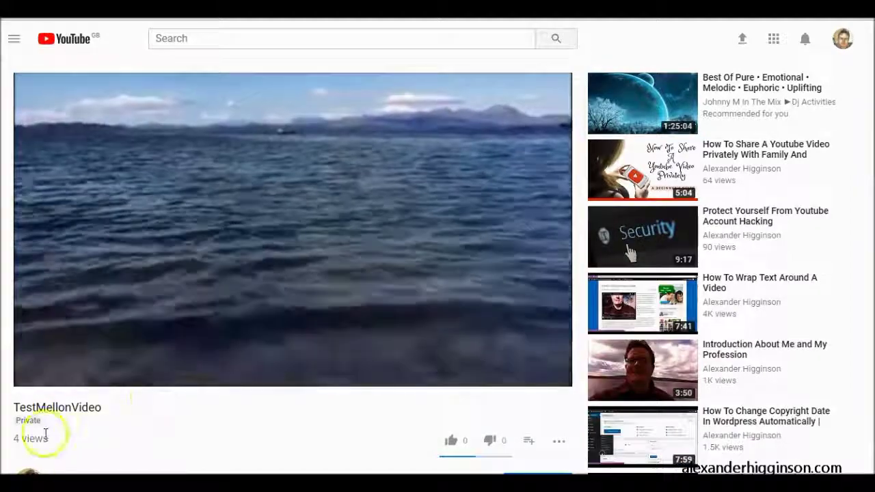
Step: Check the video's Private status and its comments-unsupported notice on YouTube
double_click(29, 420)
left_click(287, 425)
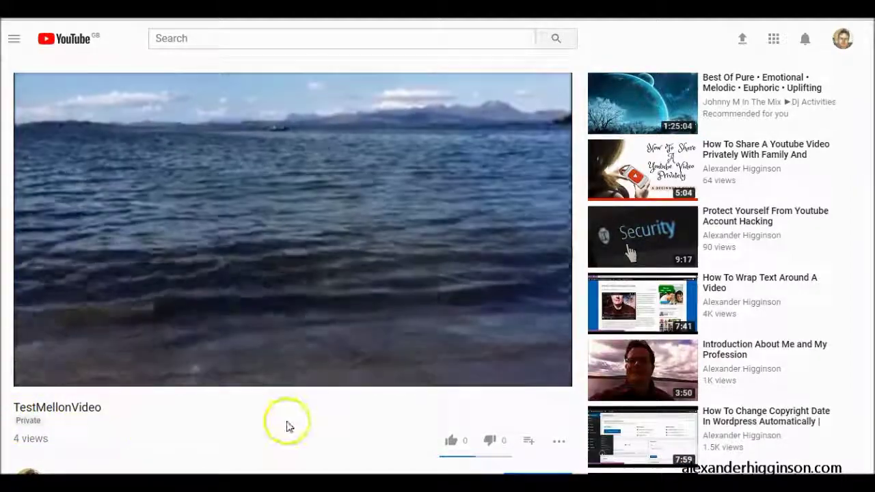
scroll(287, 426, "down", 1)
scroll(287, 426, "down", 2)
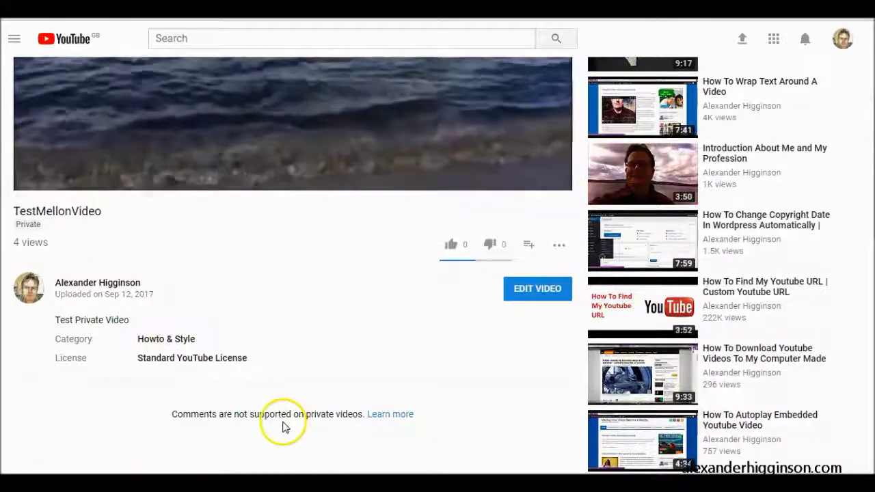
scroll(287, 426, "up", 1)
scroll(262, 303, "up", 2)
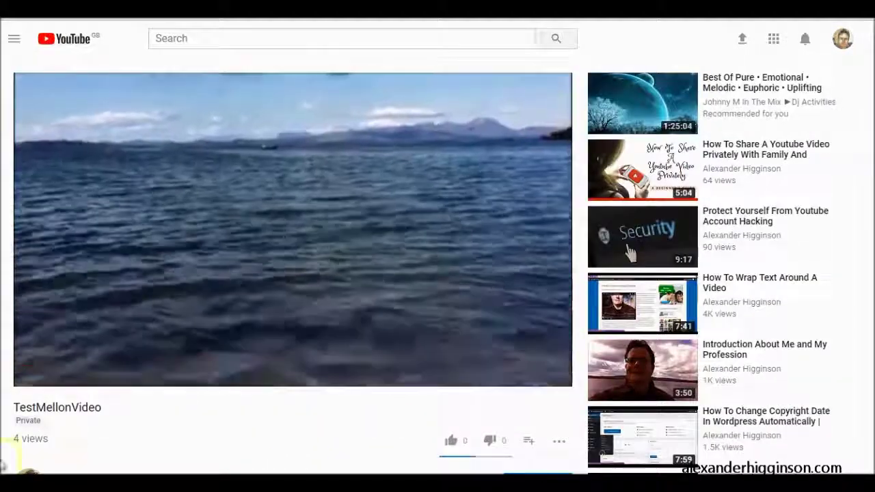